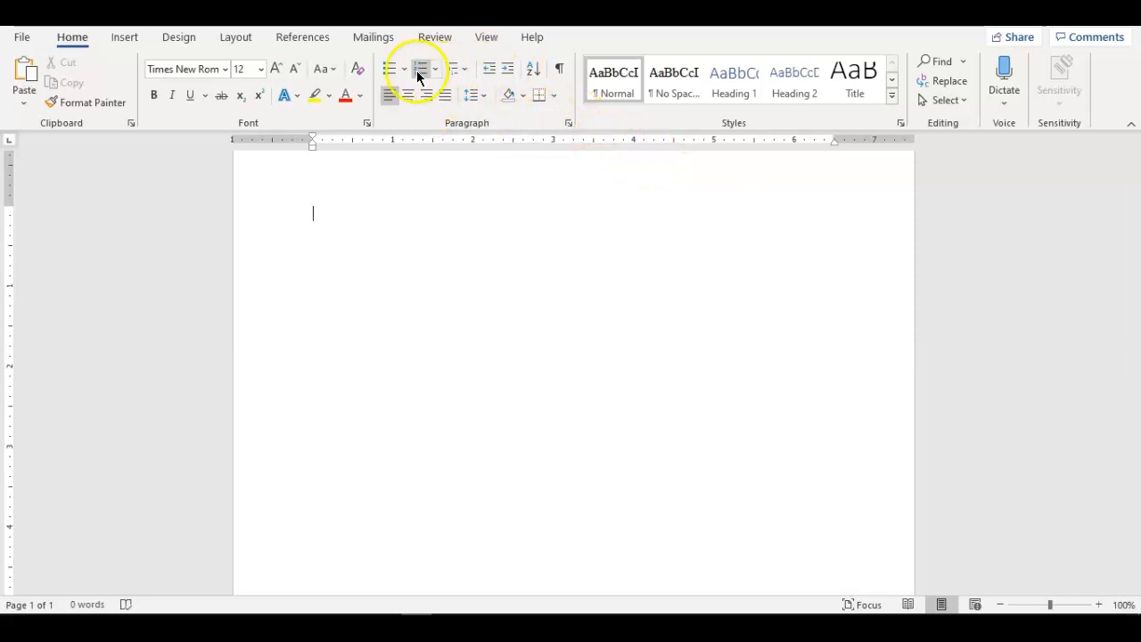
- Set the paragraph line spacing to double (2.0) and the spacing after paragraphs to 0 pt
click(475, 96)
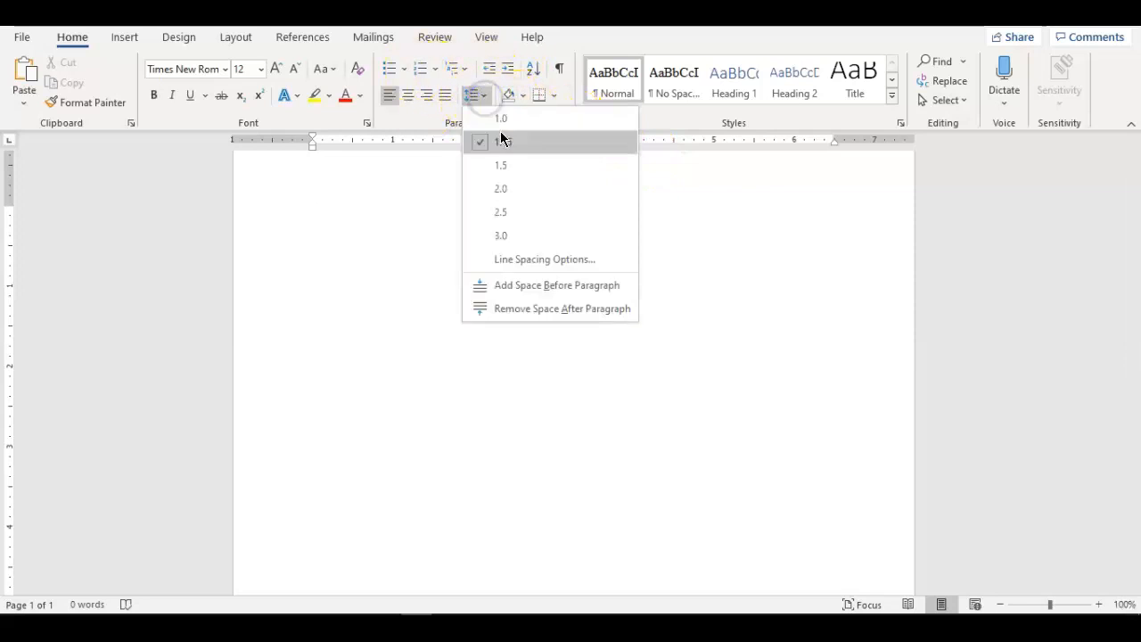
click(496, 188)
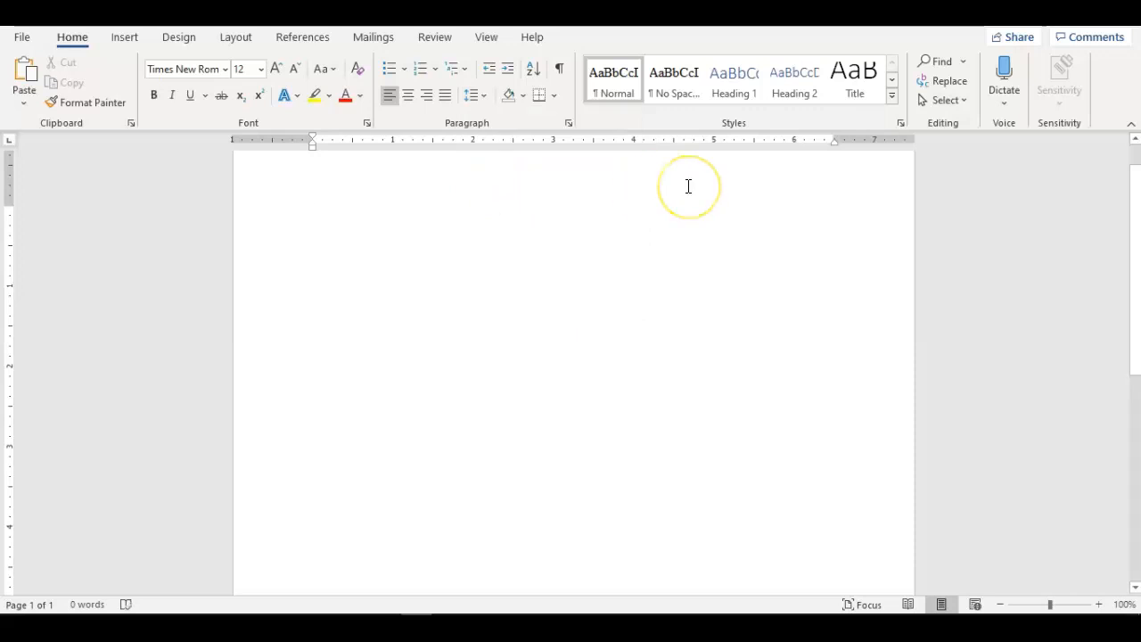
click(568, 123)
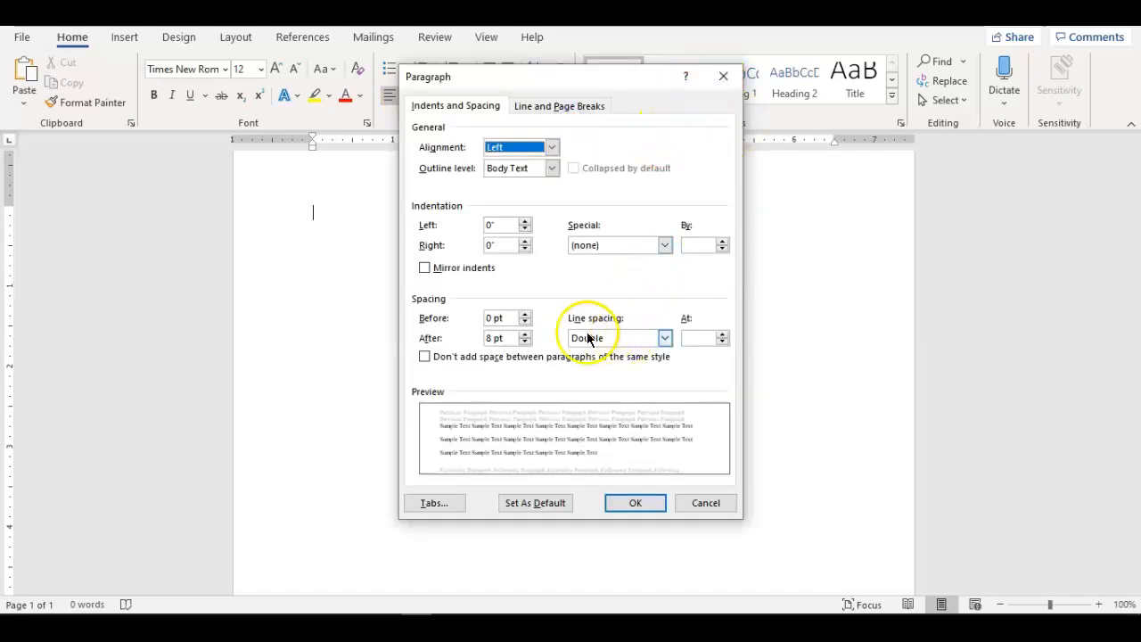
click(524, 343)
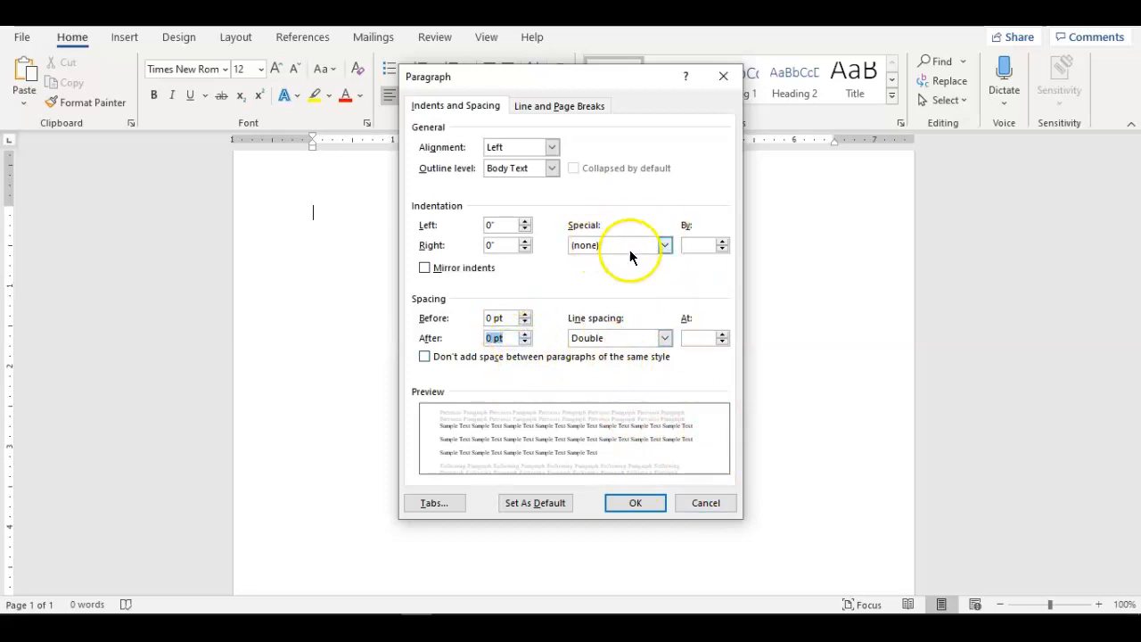
click(639, 505)
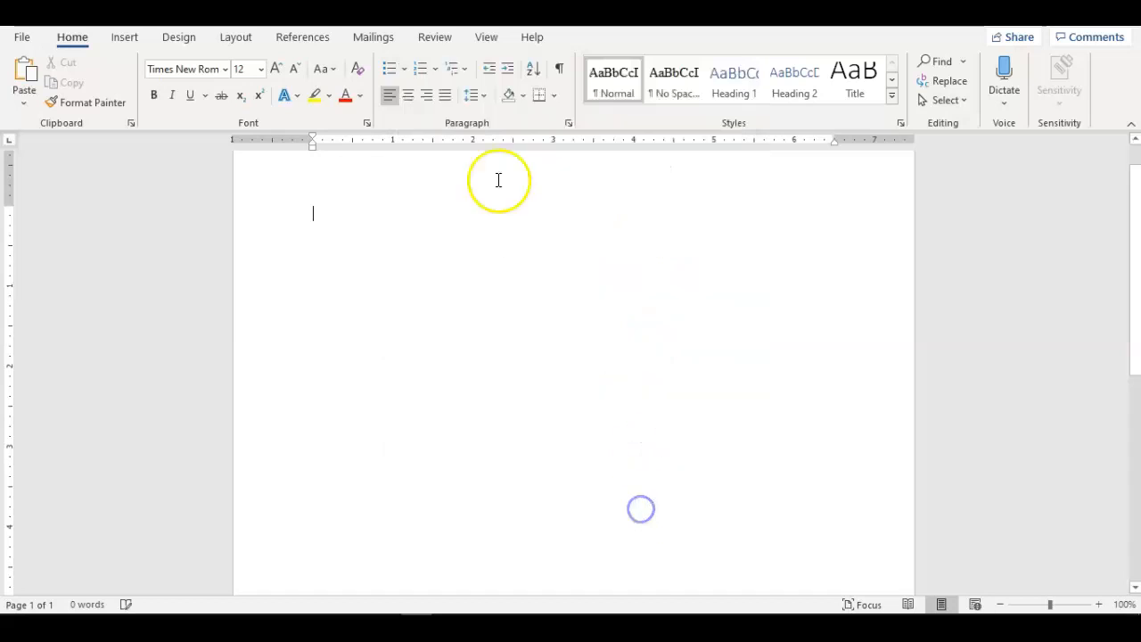
- Add the centred title "Works Cited" on the first line of the page
click(406, 99)
text(Wo)
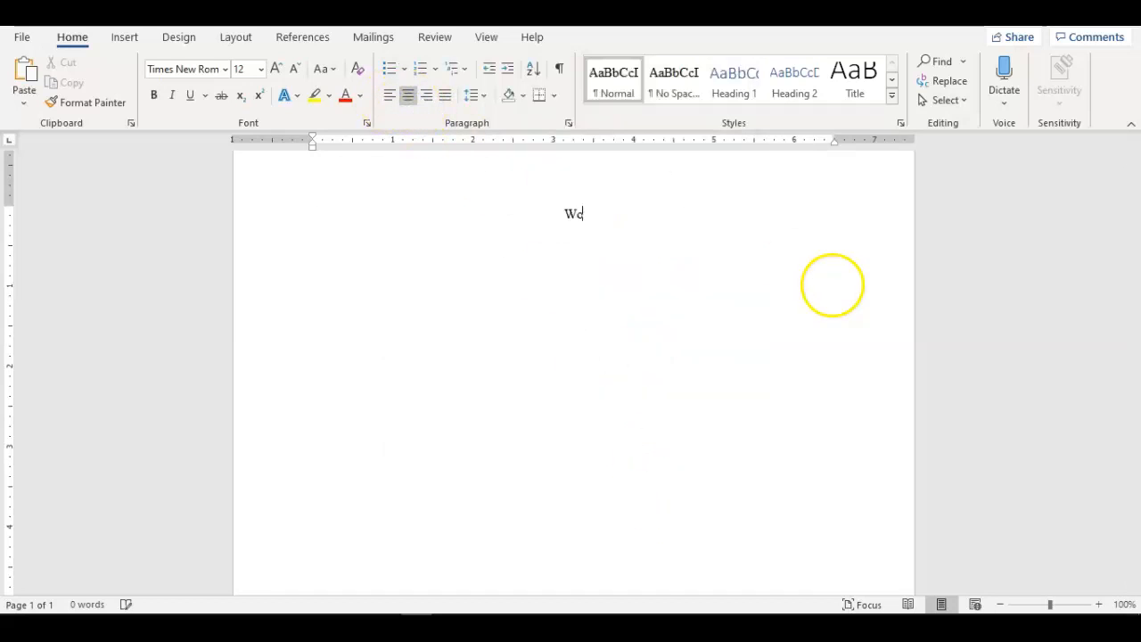
text(rks Cited)
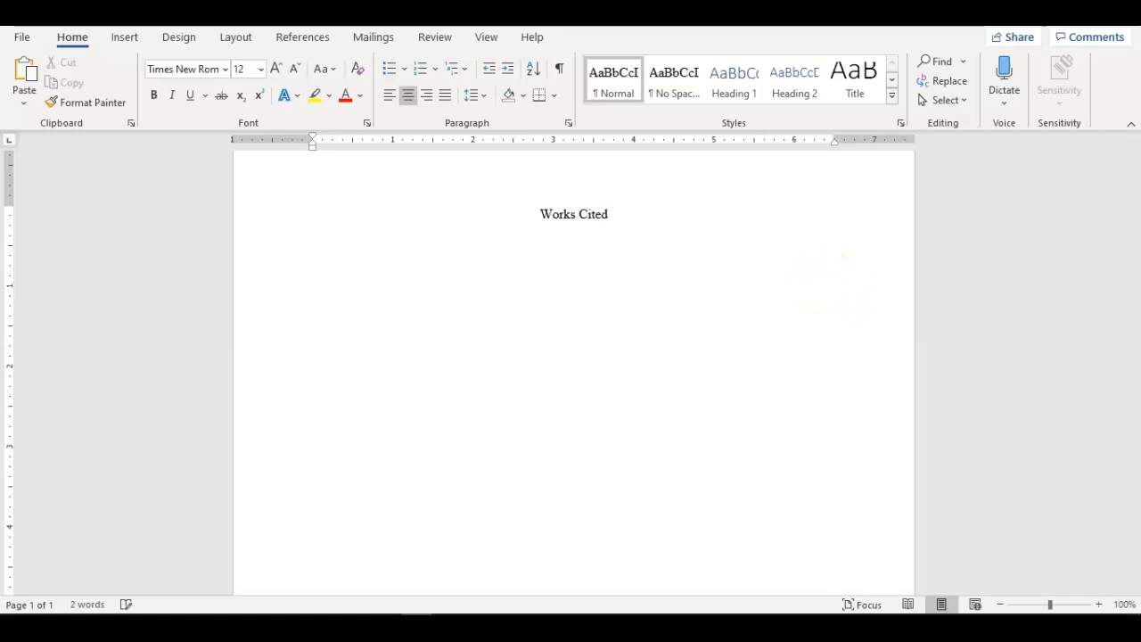
- Insert a Plain Number 3 page number in the header, preceded by "Last Name", and return to the document body
double_click(790, 164)
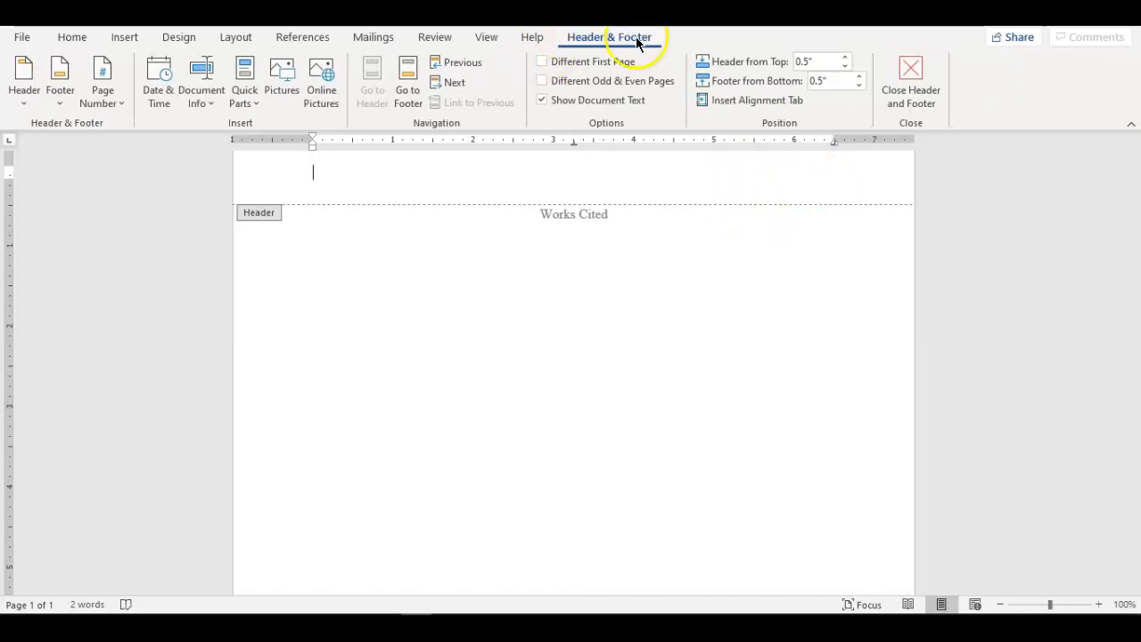
click(113, 100)
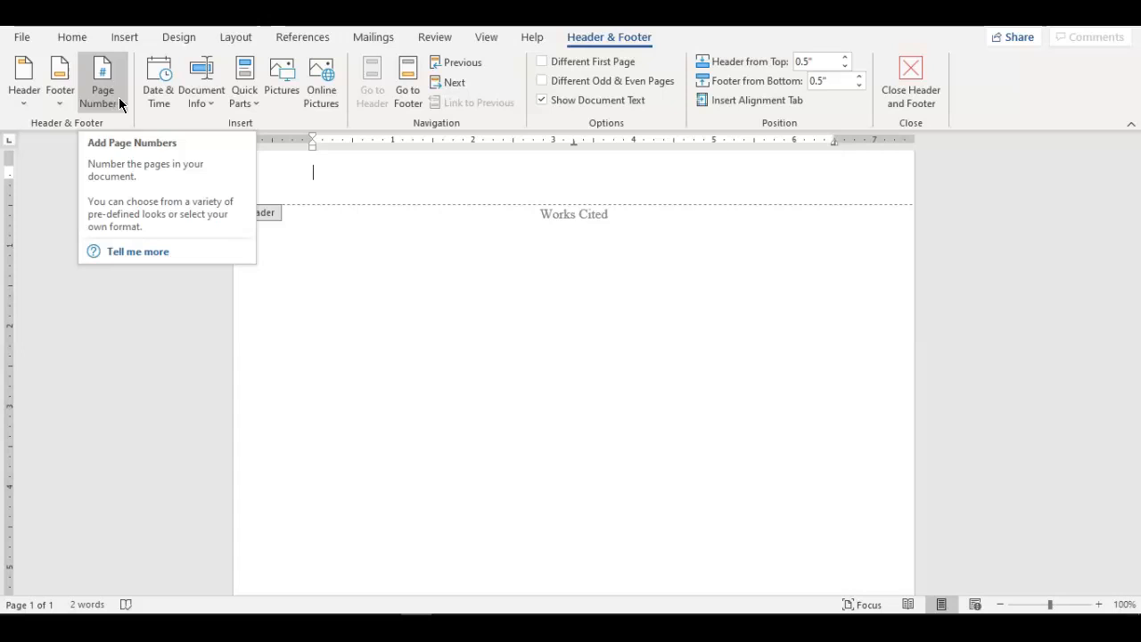
click(121, 105)
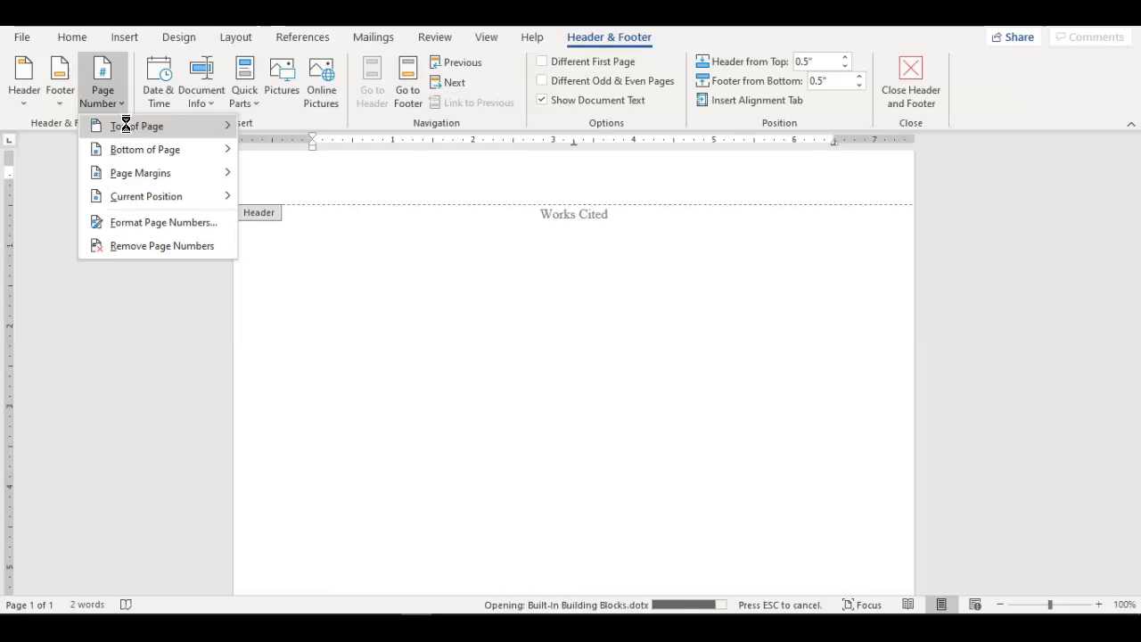
mouse_move(125, 126)
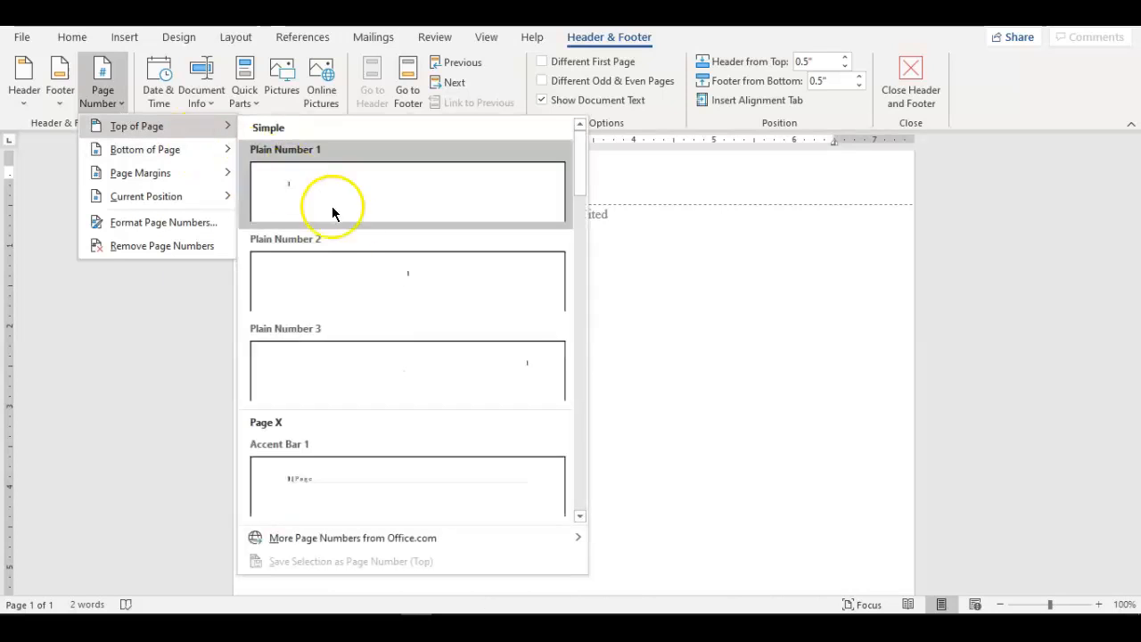
click(369, 337)
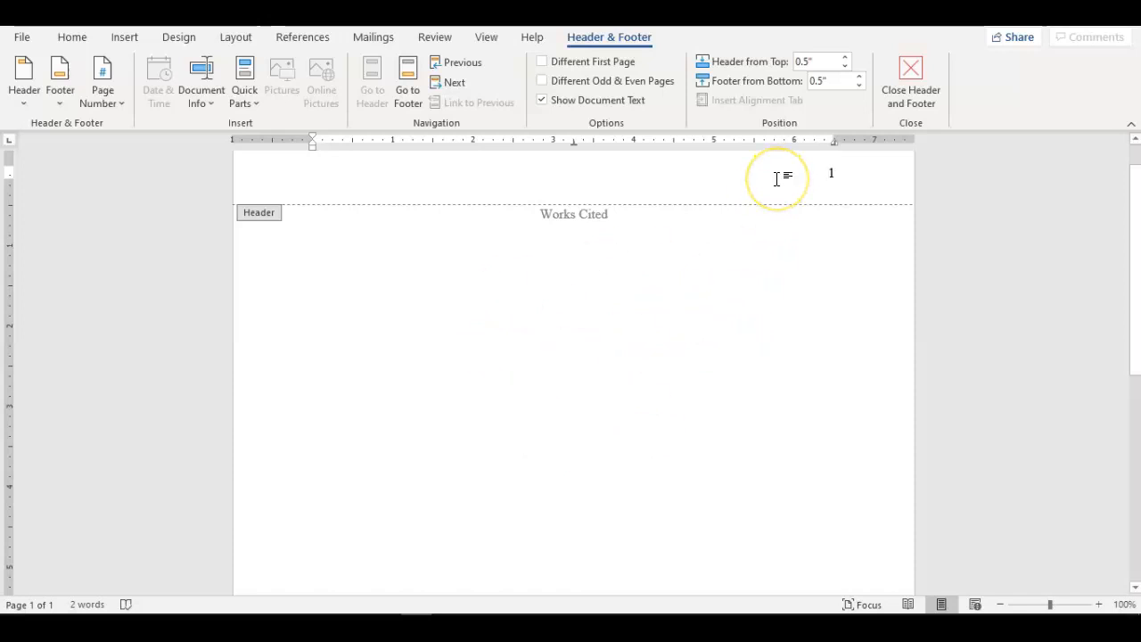
text(Last Name)
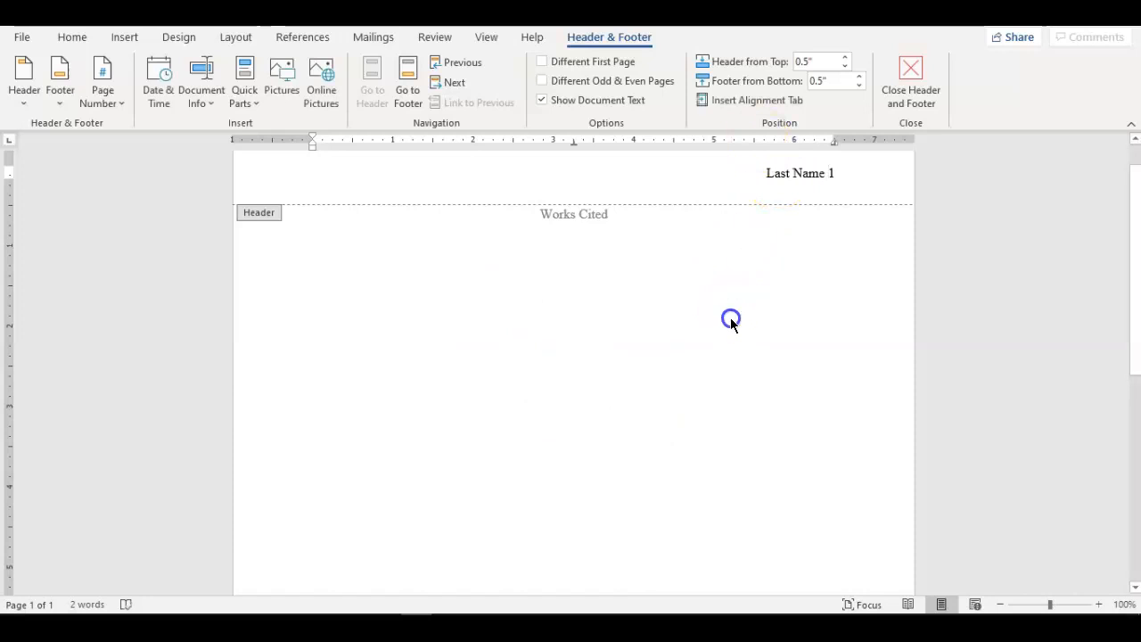
double_click(637, 284)
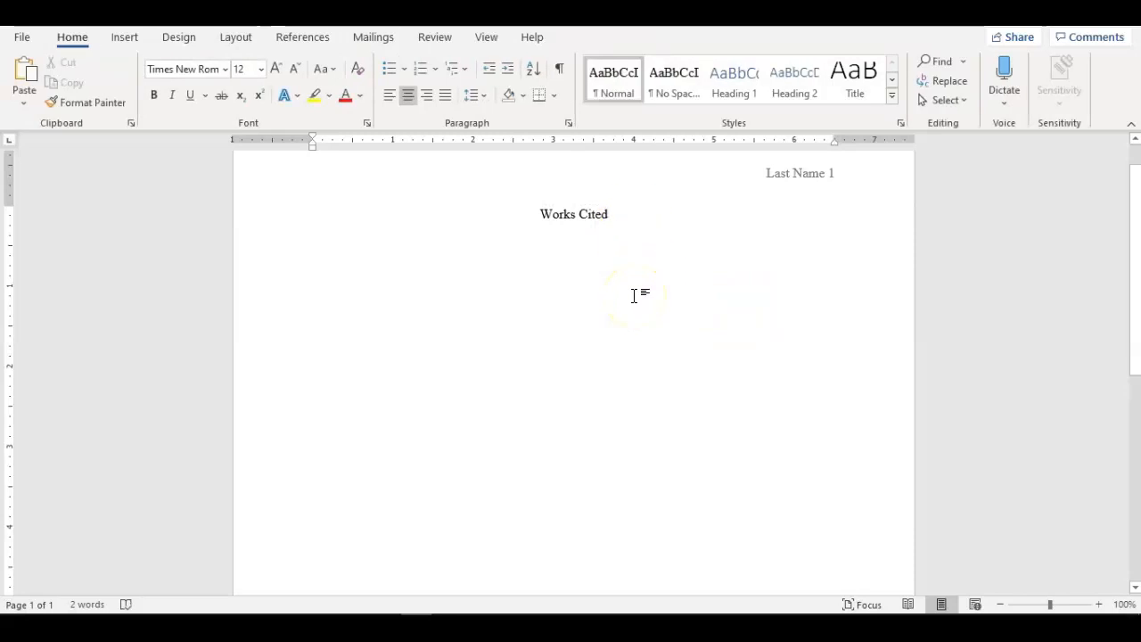
- Insert a page break after the title and check the page number in the second page's header
key(ctrl+Return)
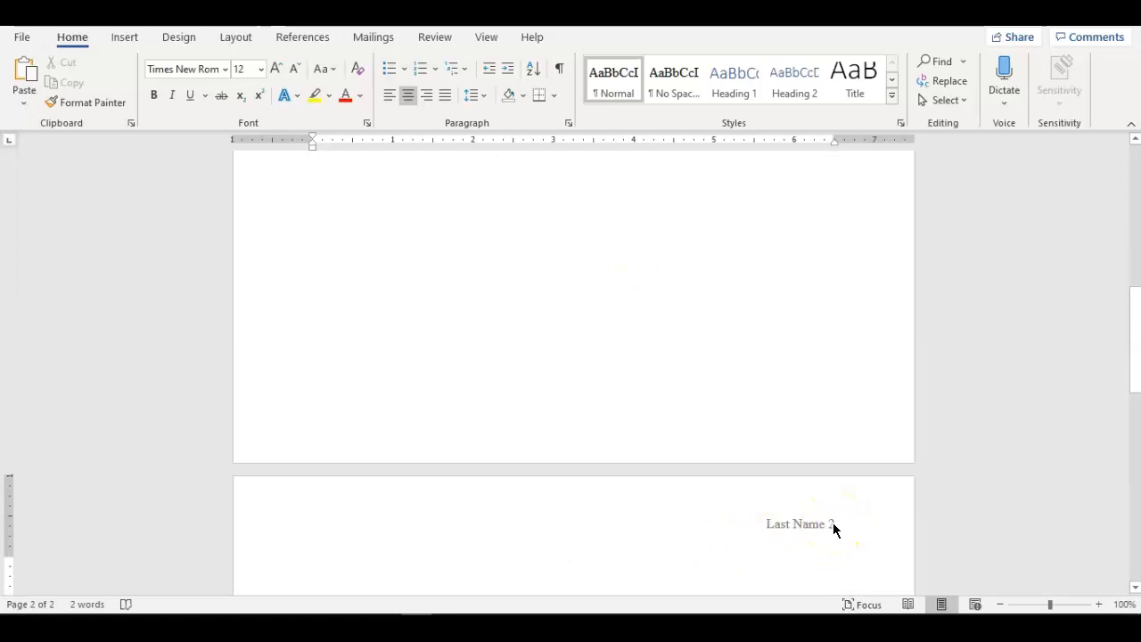
scroll(749, 458, up, 3)
scroll(747, 457, up, 5)
- Start a new left-aligned line directly below the Works Cited title
click(650, 263)
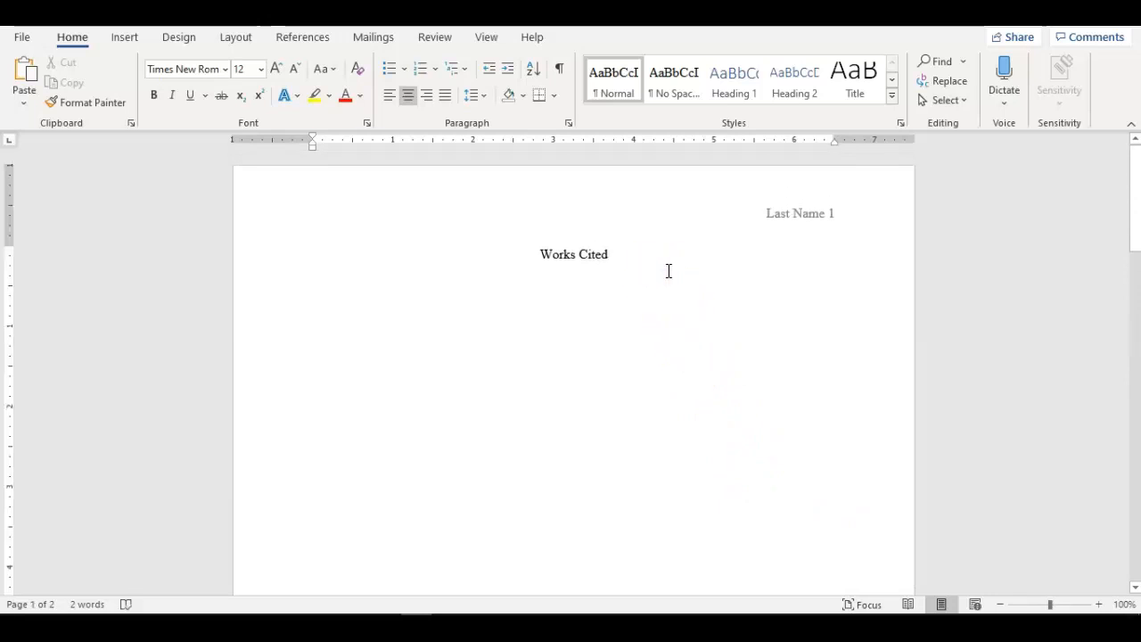
key(Return)
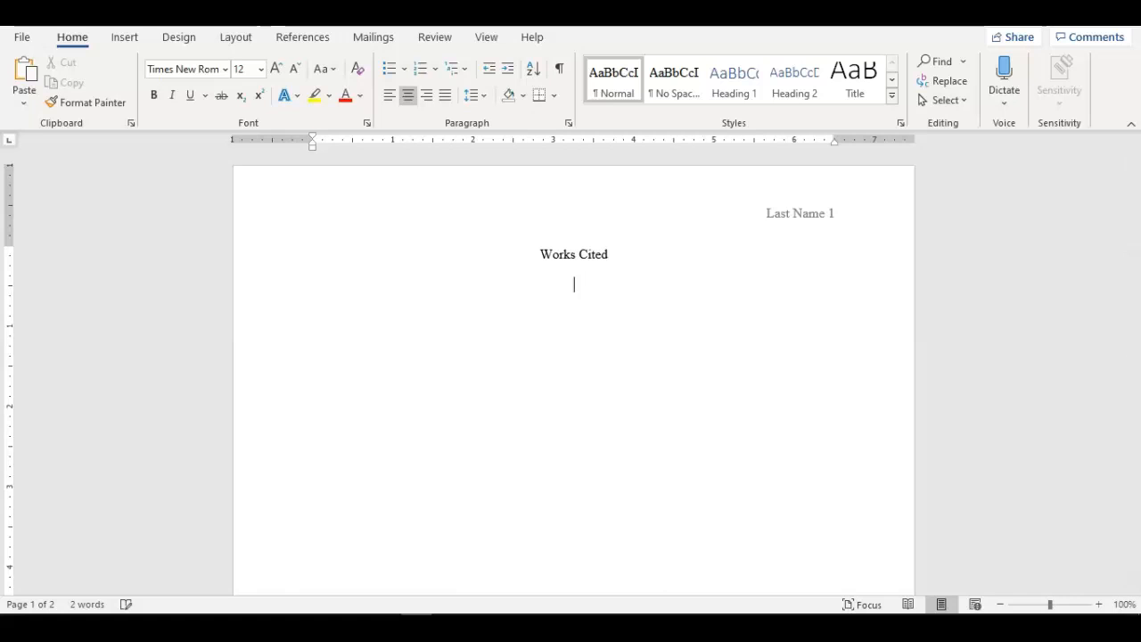
click(391, 97)
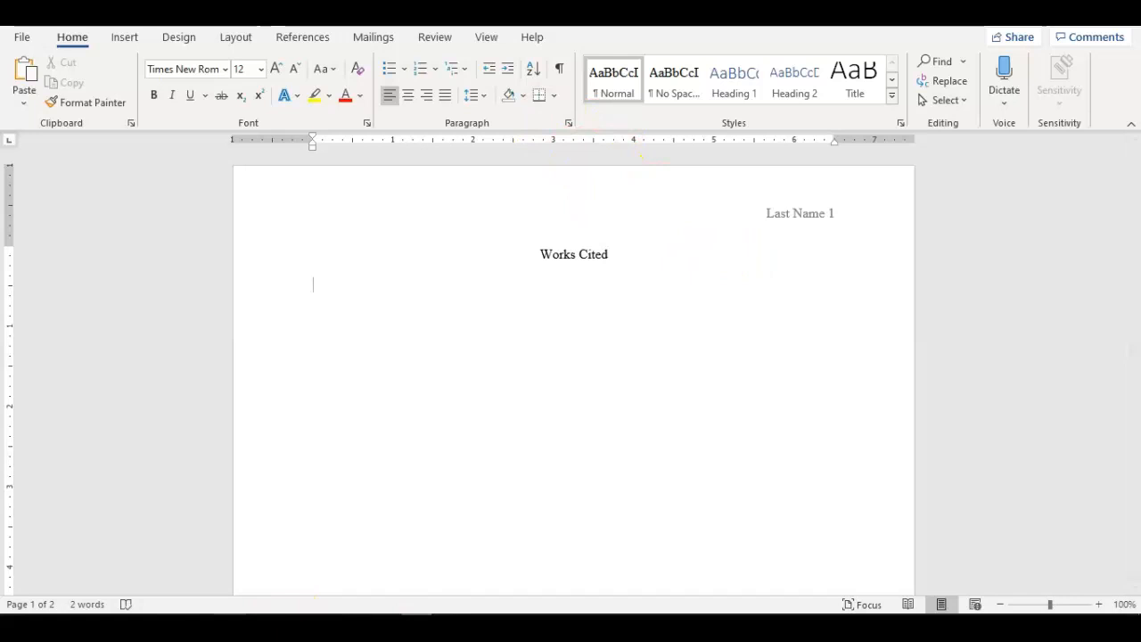
- Switch to the JSTOR results in the browser and copy the MLA citation of "Pre-Writing the Stage of Discovery in the Writing Process"
key(alt+Tab)
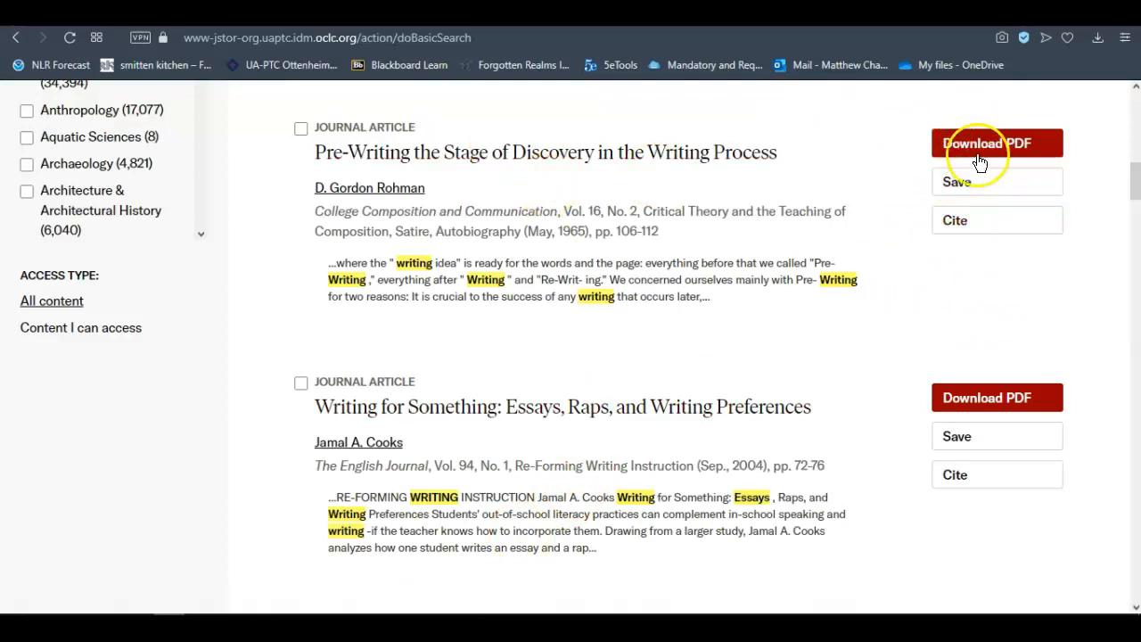
click(988, 229)
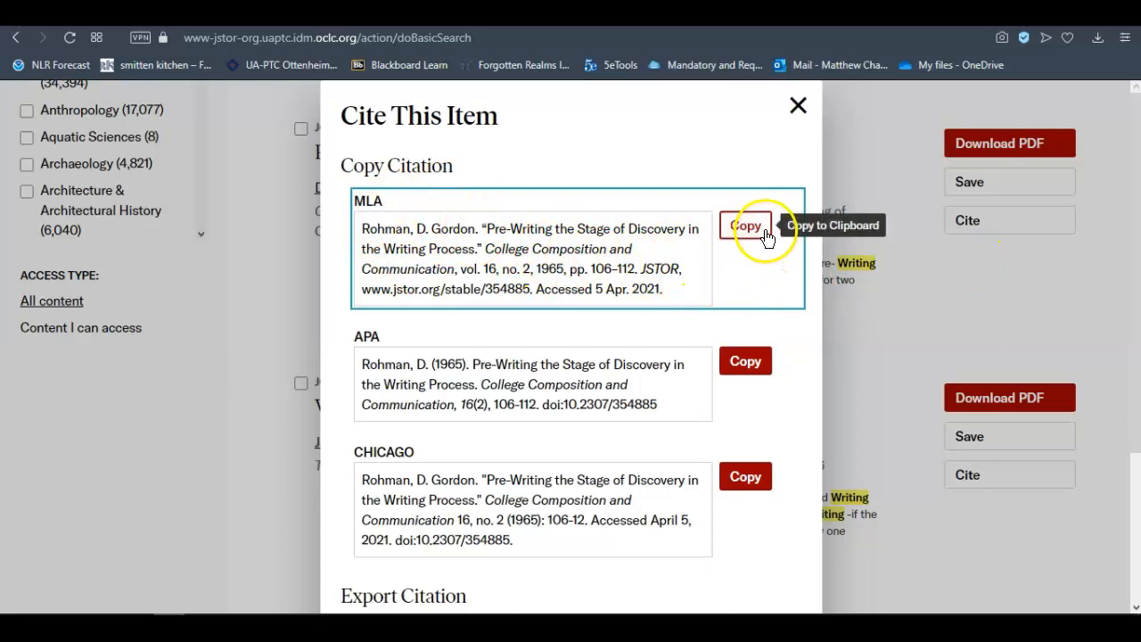
click(763, 234)
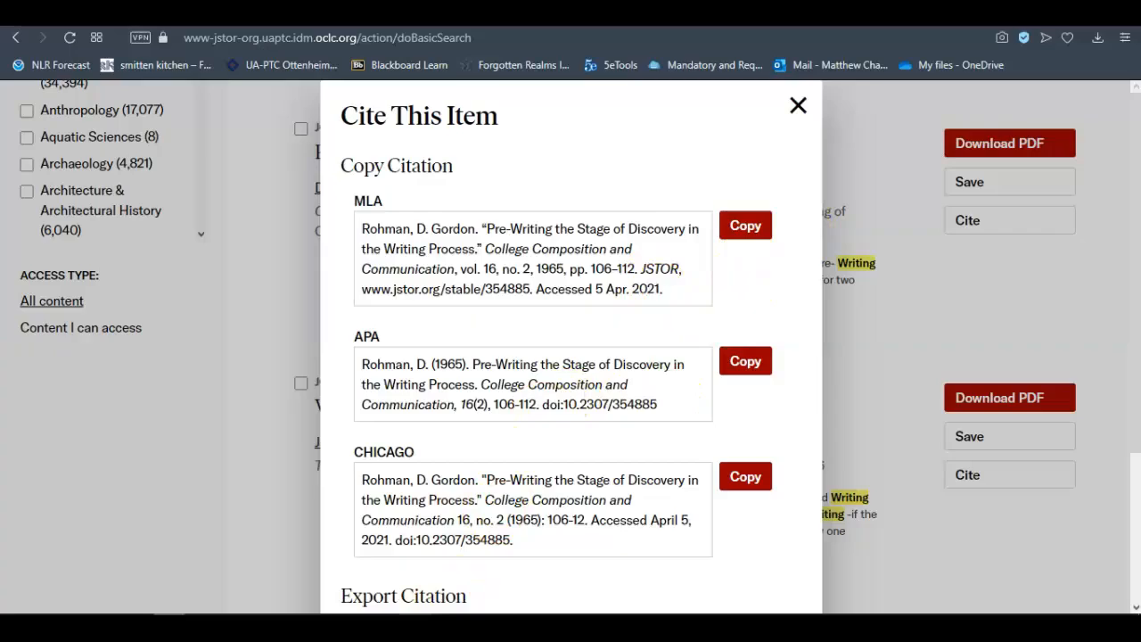
- Return to the Word document and paste the citation below the title, keeping text only
click(416, 627)
right_click(314, 283)
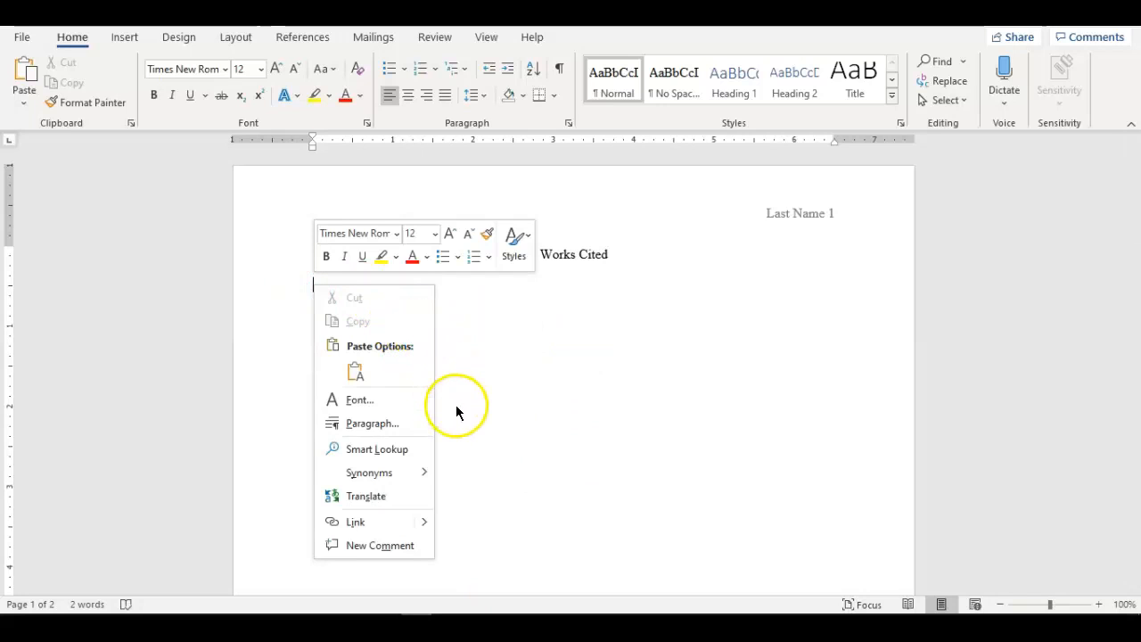
click(356, 373)
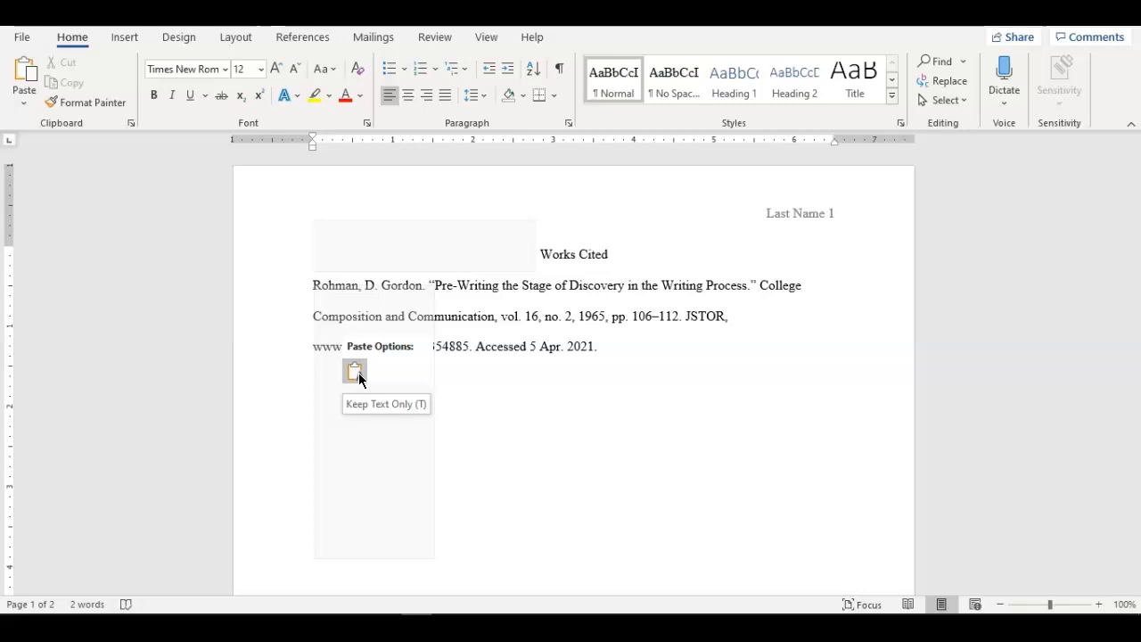
click(359, 373)
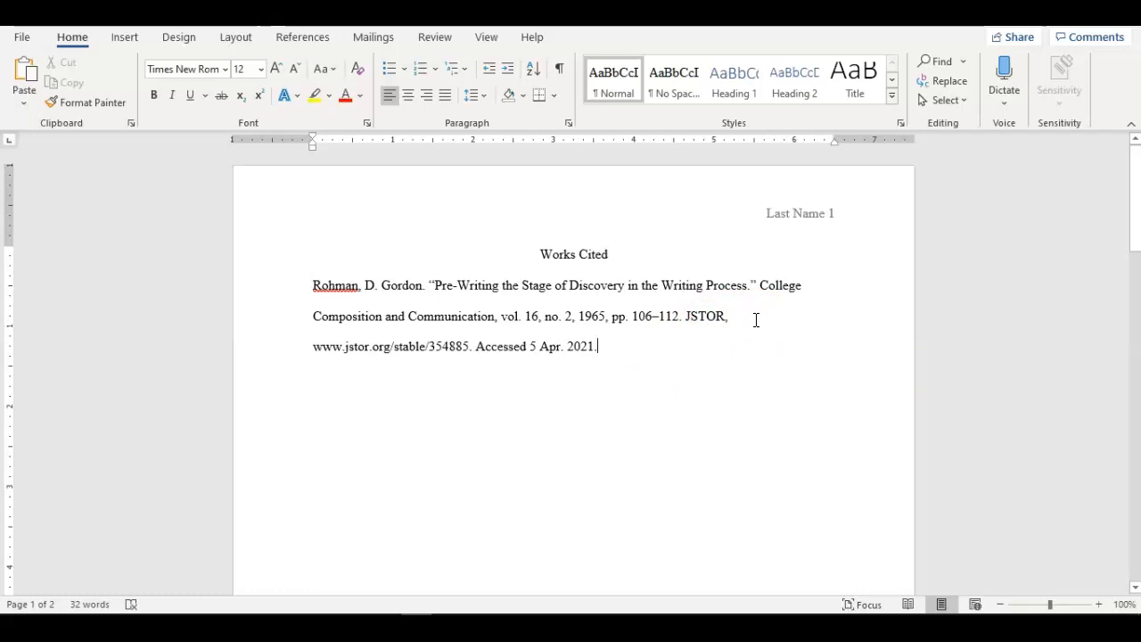
- Italicize "College Composition and Communication" and "JSTOR" in the pasted citation
drag(756, 287, 494, 324)
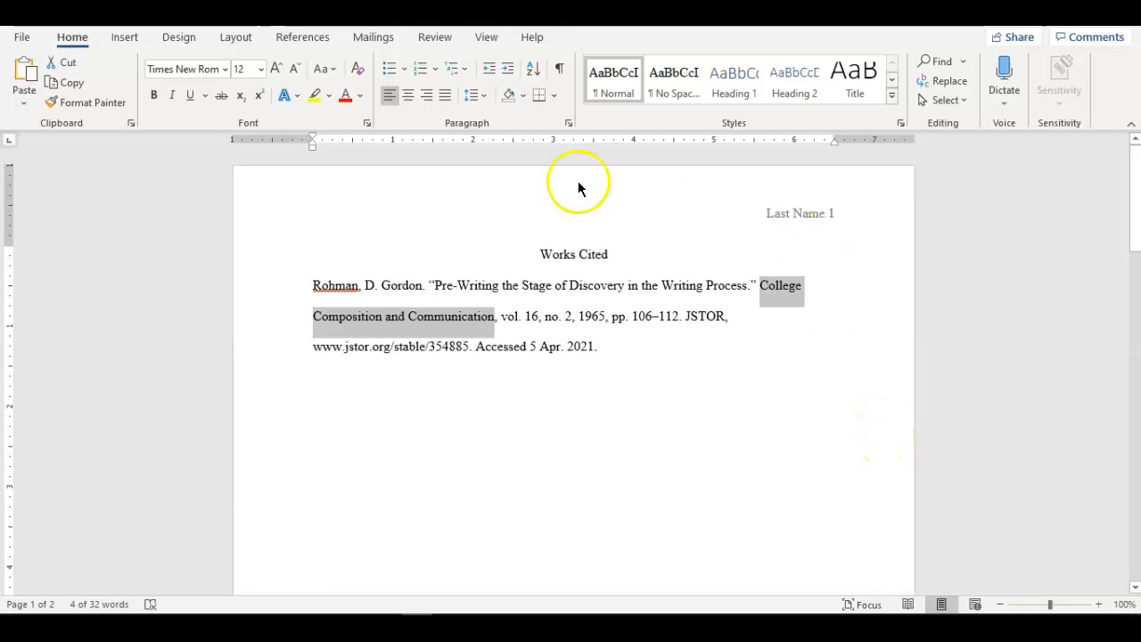
click(172, 95)
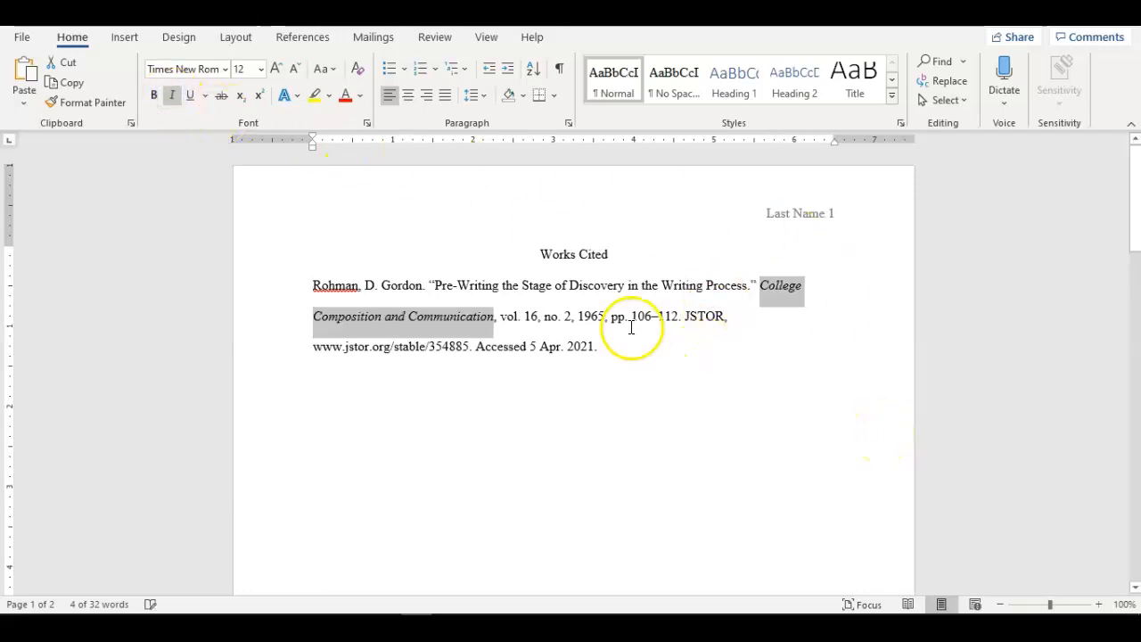
drag(684, 318, 719, 317)
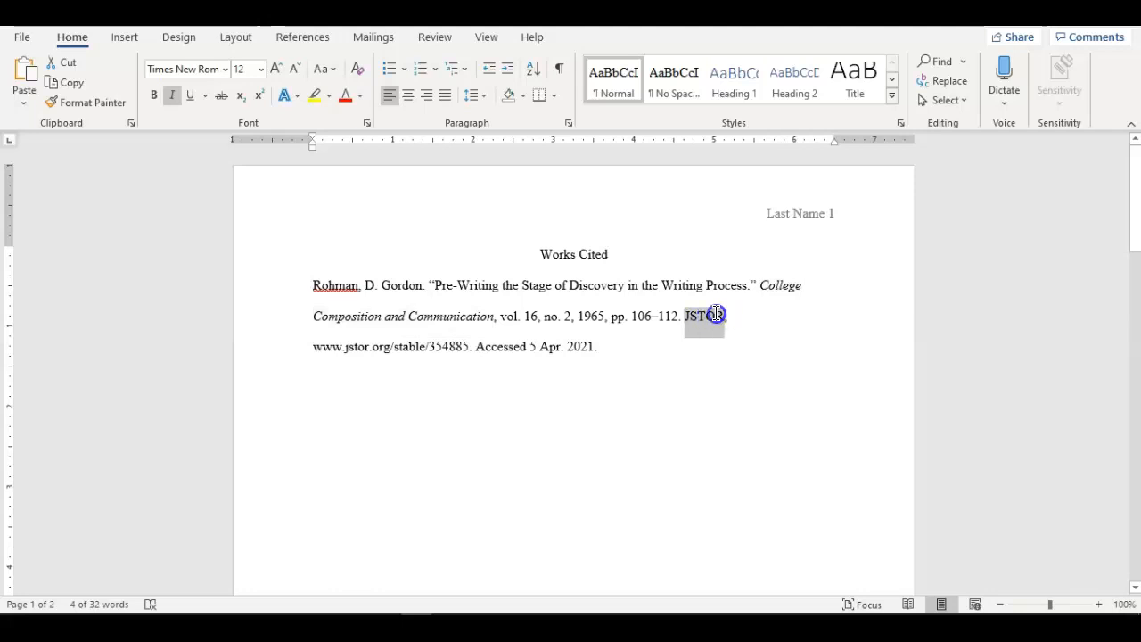
click(174, 100)
click(656, 364)
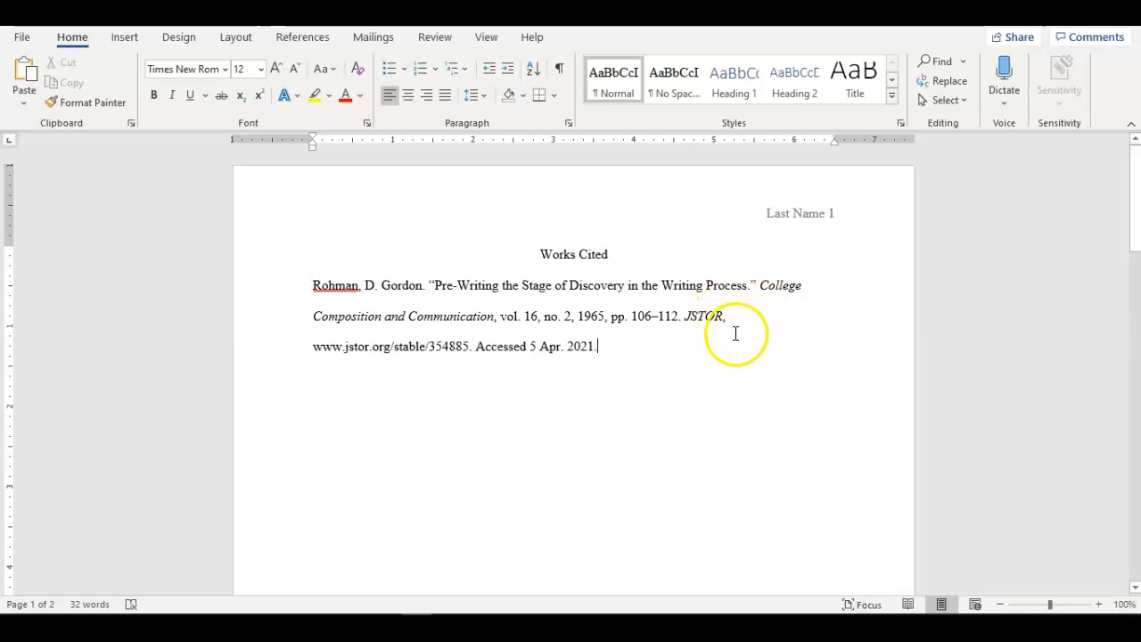
- Try a 0.5" hanging indent on the whole citation paragraph and undo it
drag(605, 349, 318, 295)
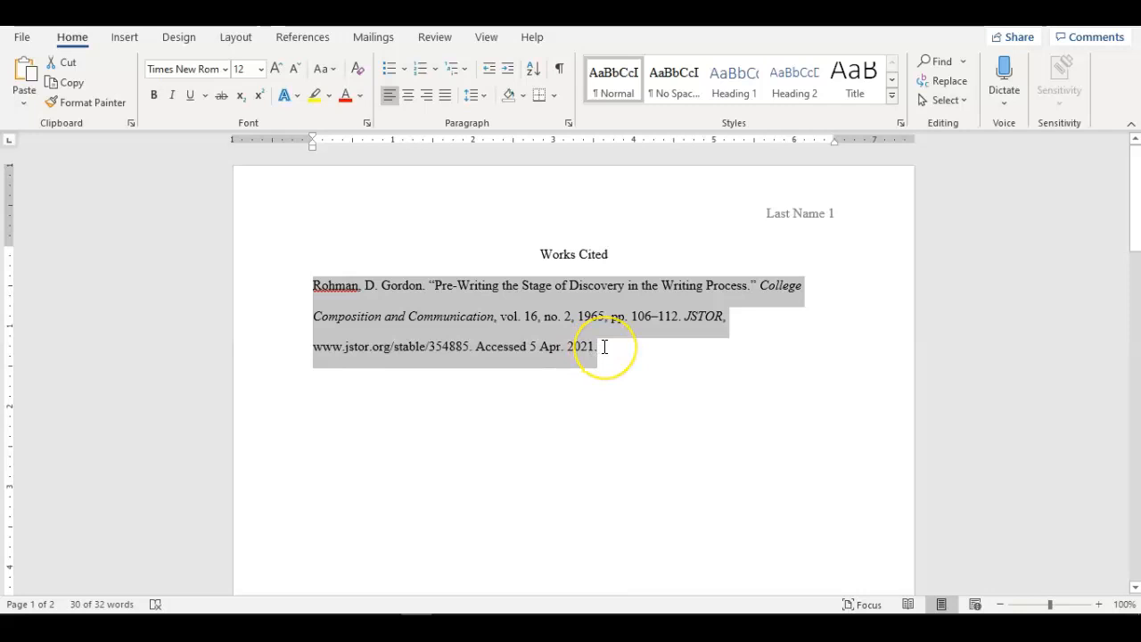
click(568, 122)
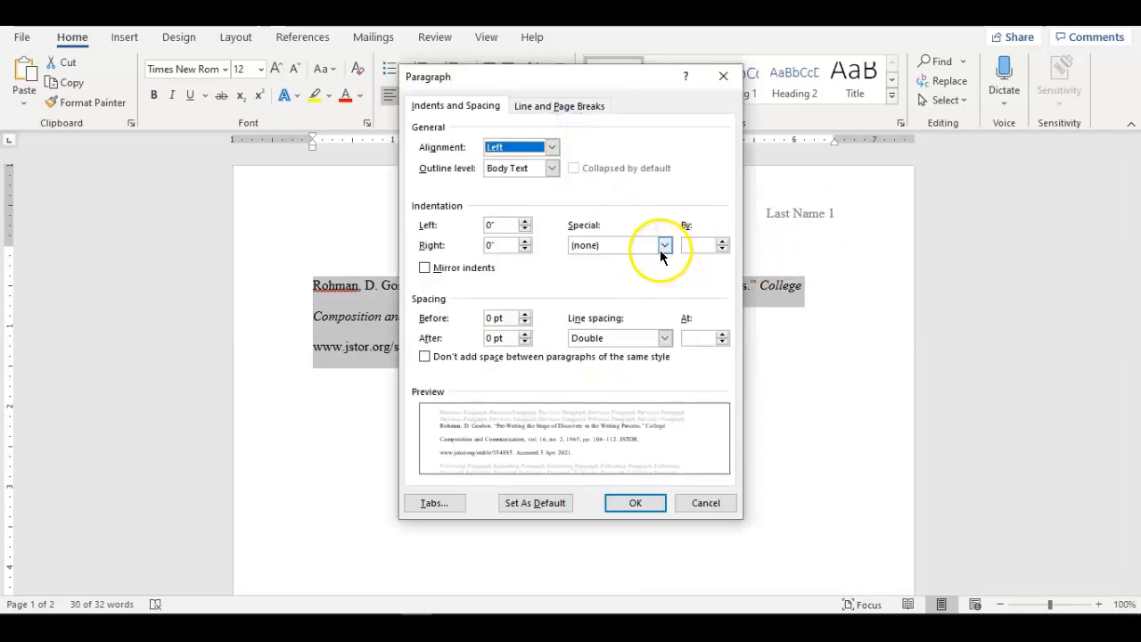
click(664, 245)
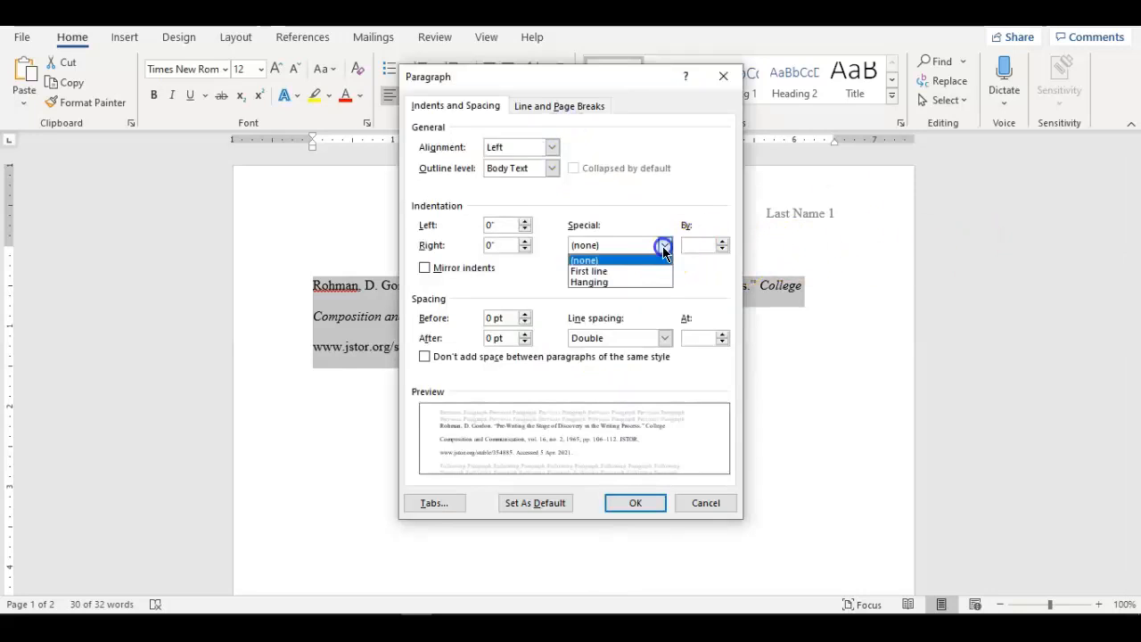
click(627, 282)
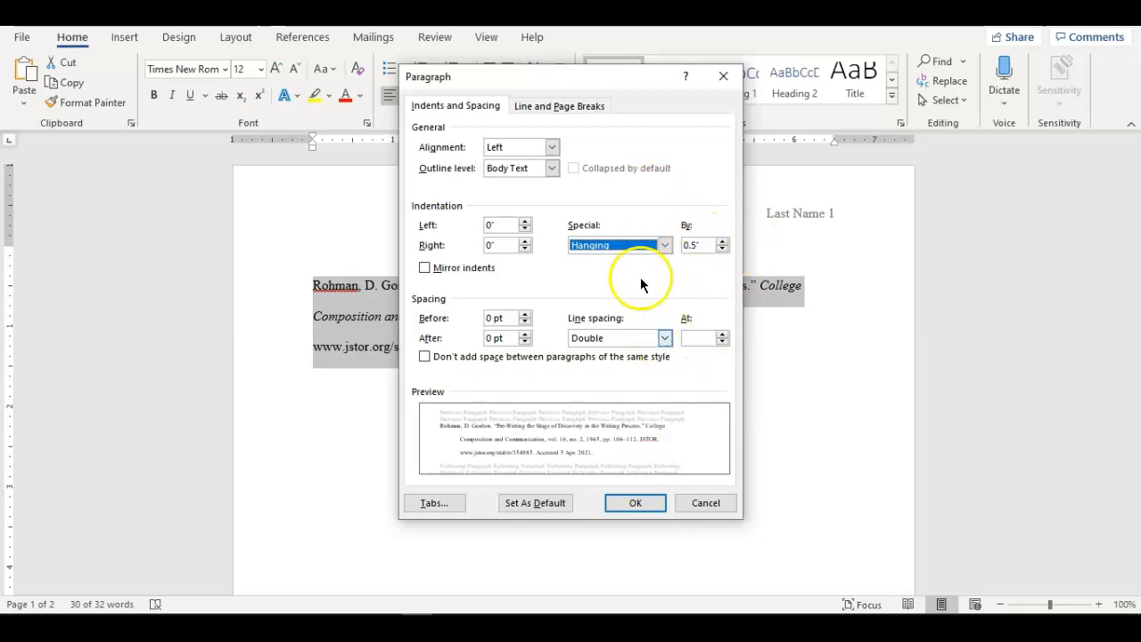
click(636, 505)
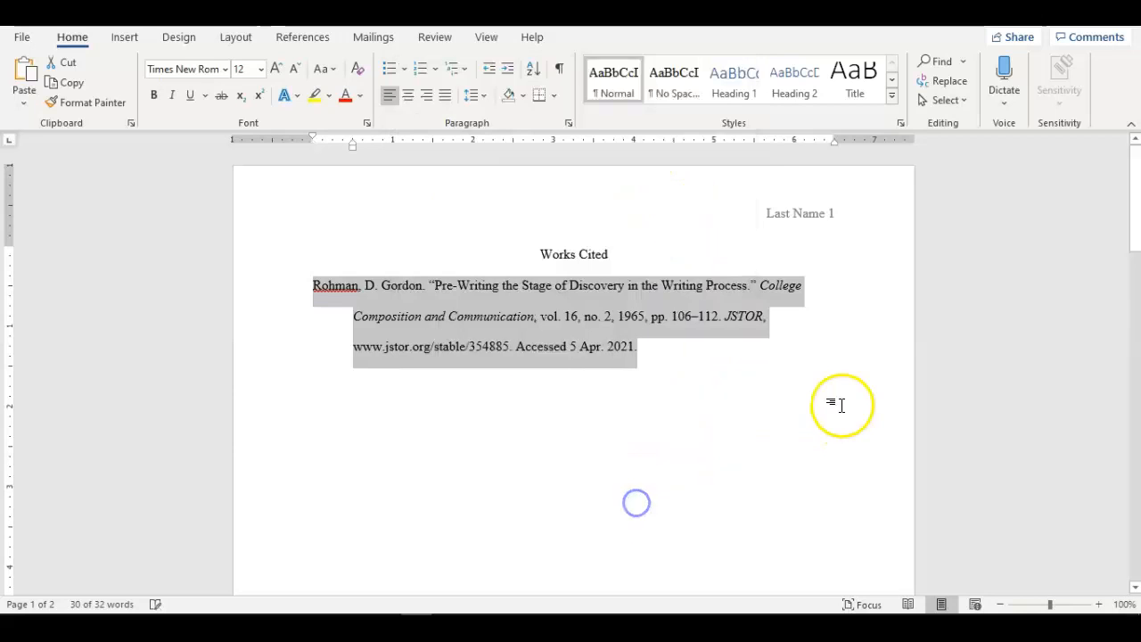
click(721, 370)
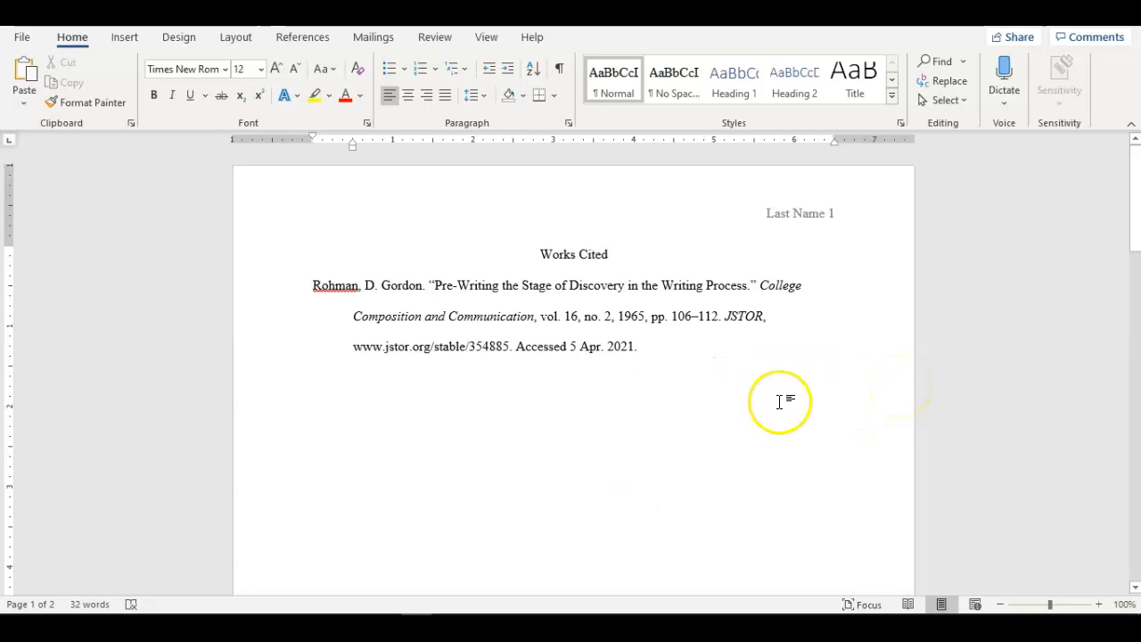
key(ctrl+z)
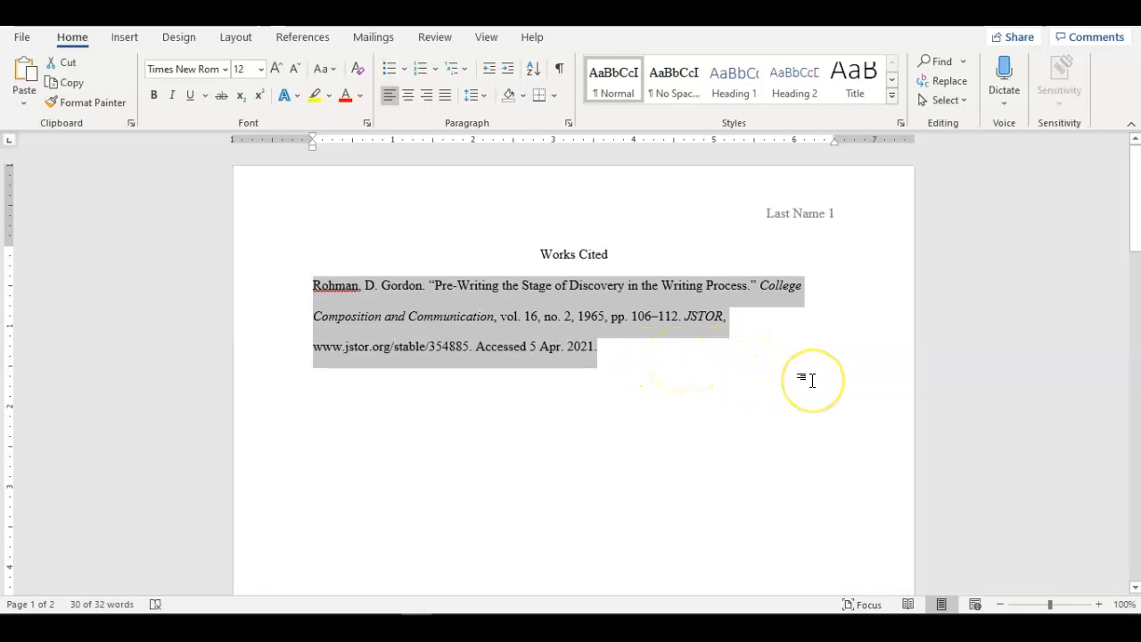
- Apply a 0.5" hanging indent to the whole citation paragraph and deselect it
key(ctrl+t)
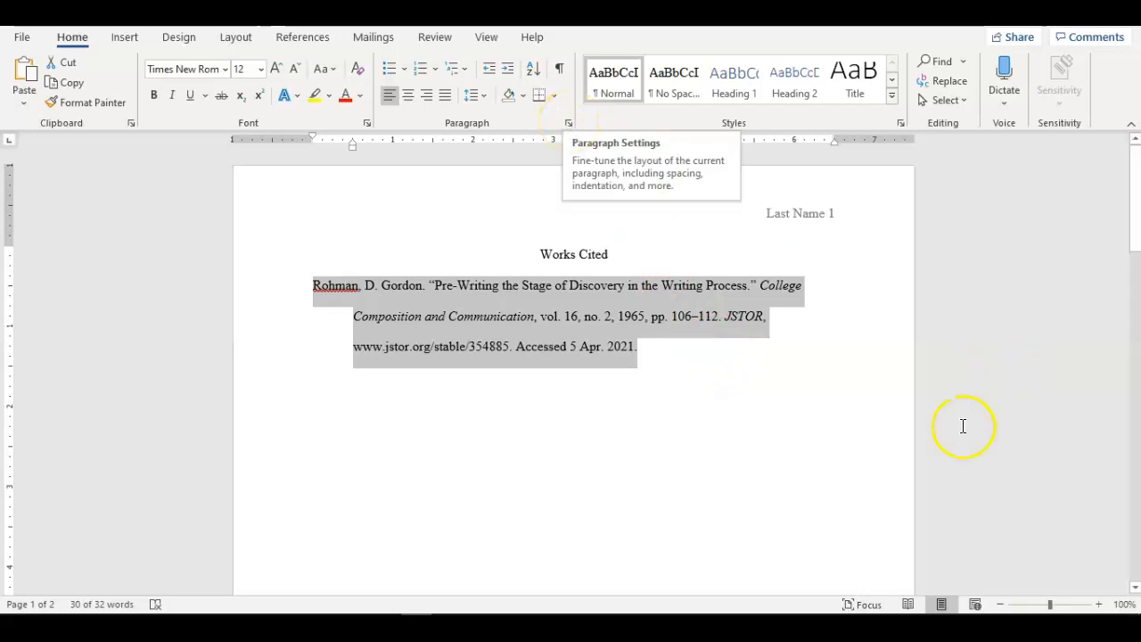
click(658, 343)
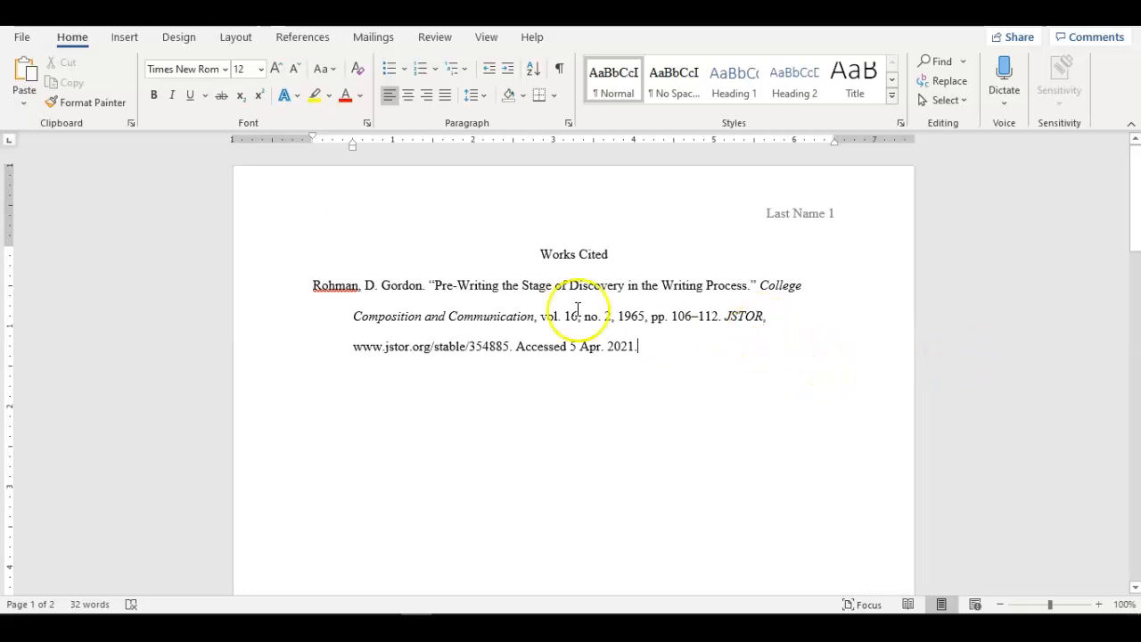
- Insert a page break before the "Works Cited" title so the list starts on its own page after a blank first page
click(291, 235)
click(304, 245)
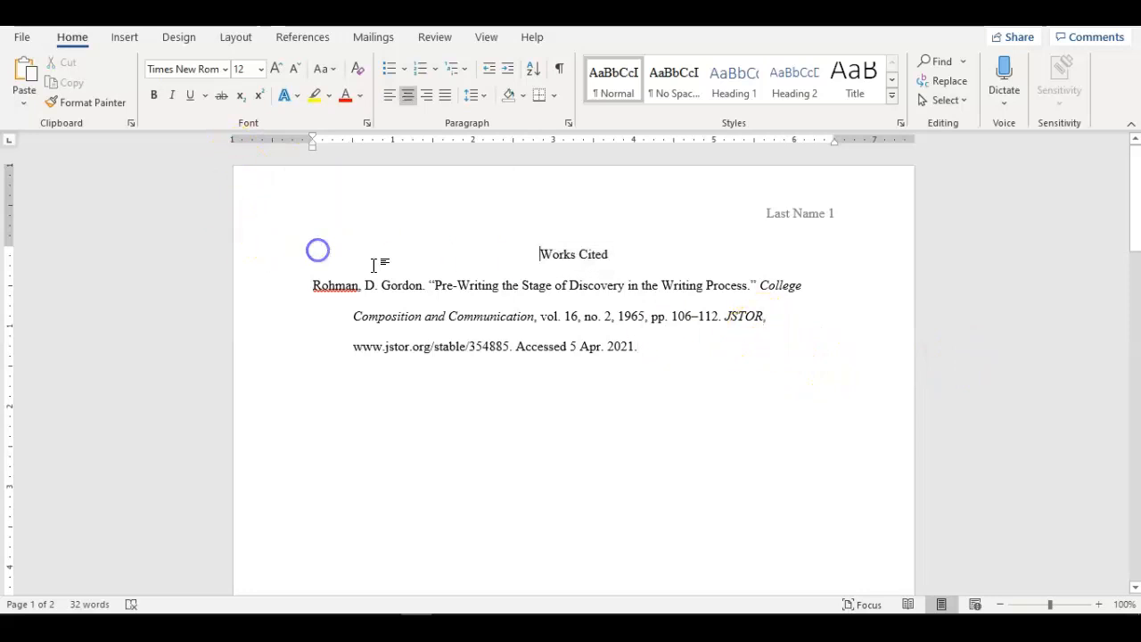
key(ctrl+Return)
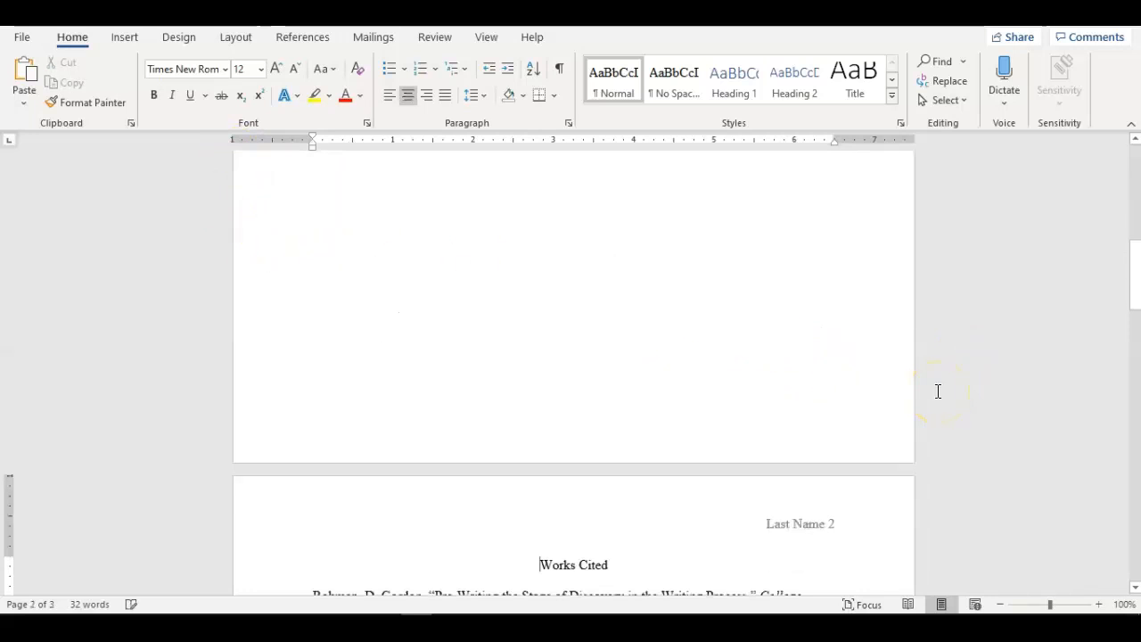
key(BackSpace)
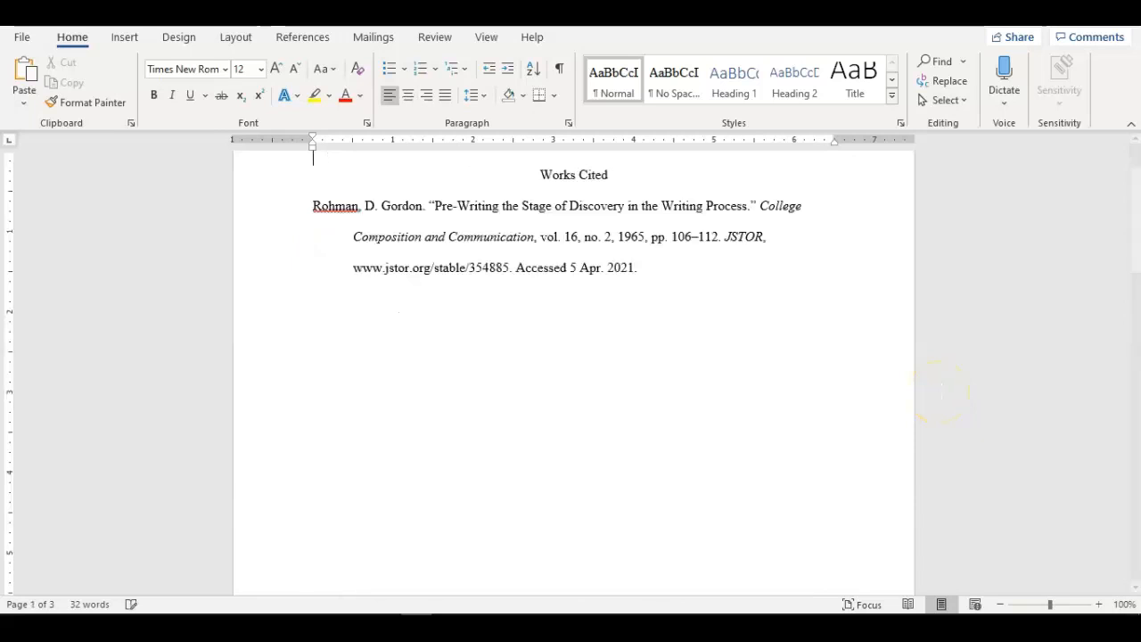
key(ctrl+Return)
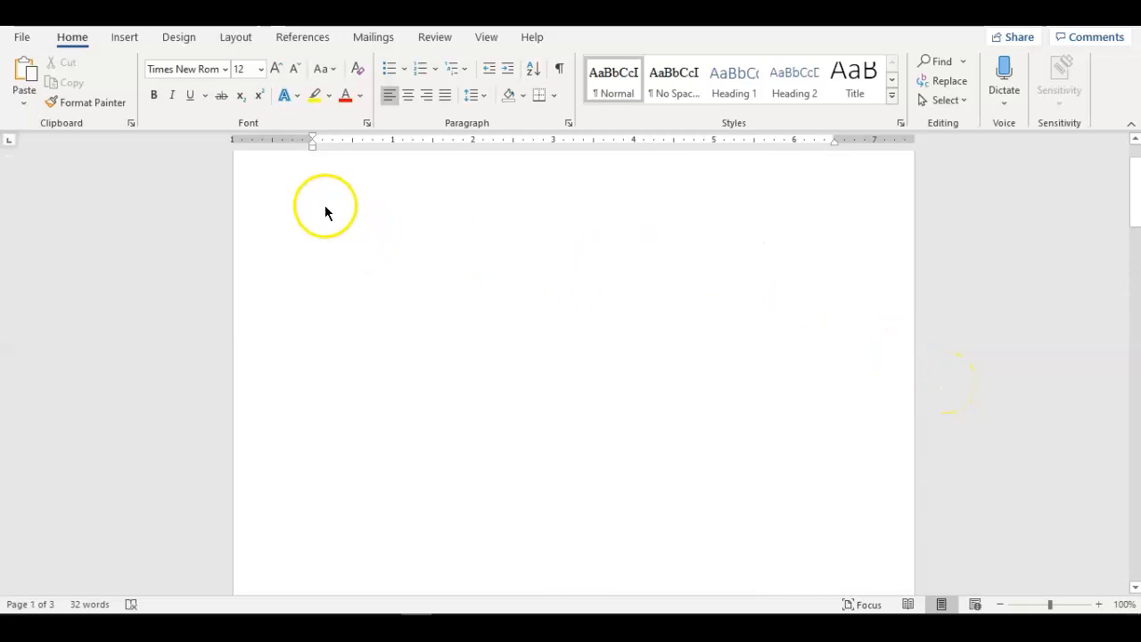
- Return to the start of the blank first page and place the insertion point in its body
scroll(323, 227, up, 10)
click(313, 263)
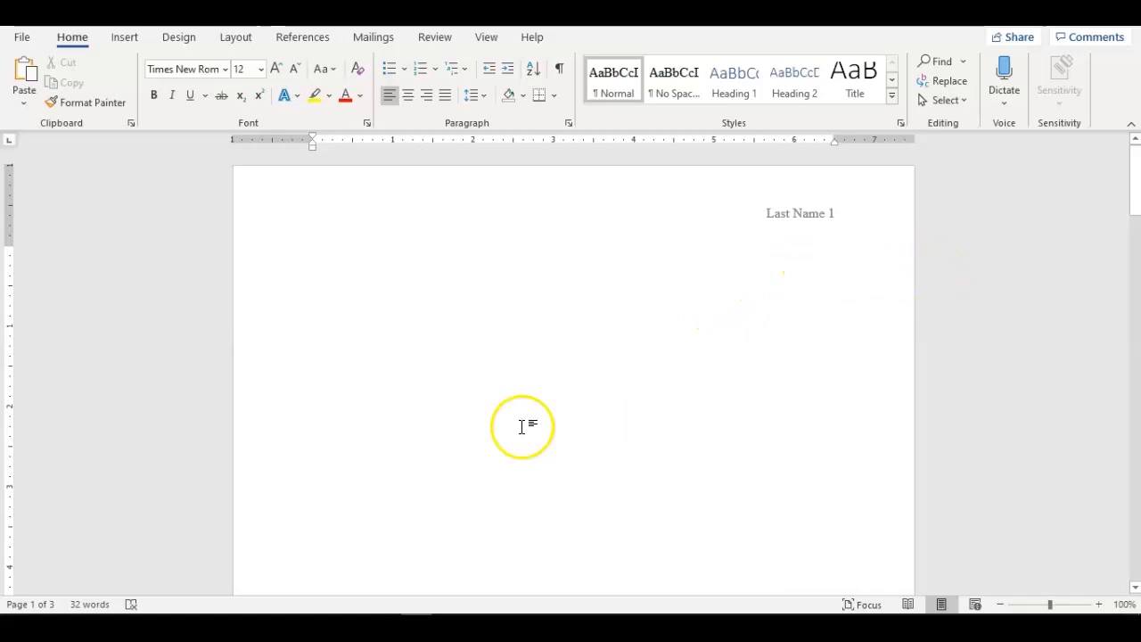
click(752, 431)
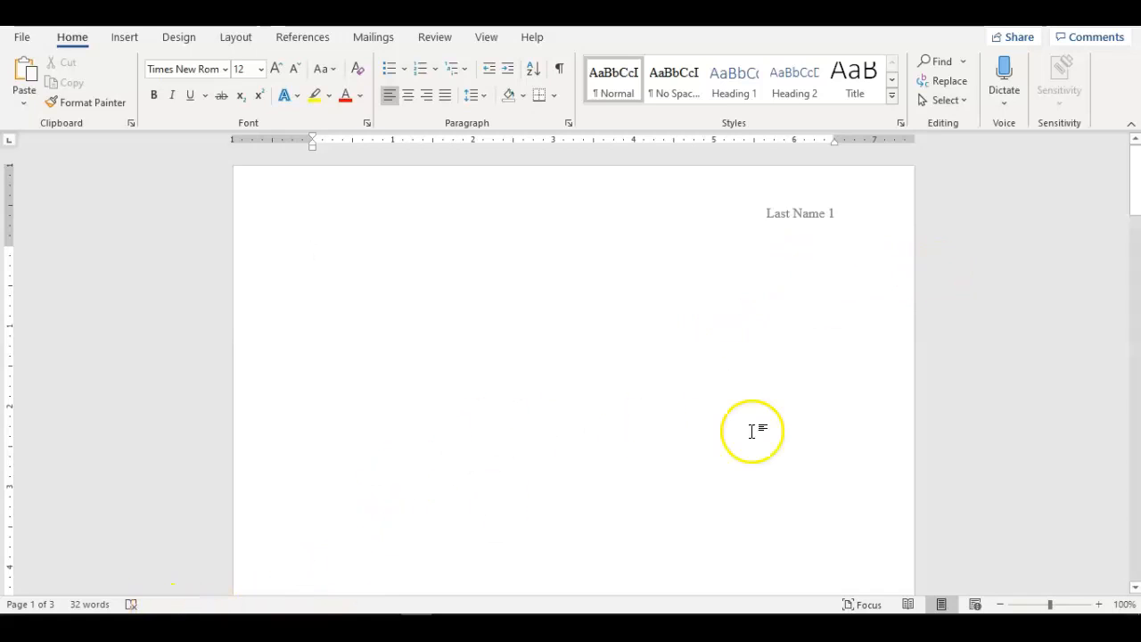